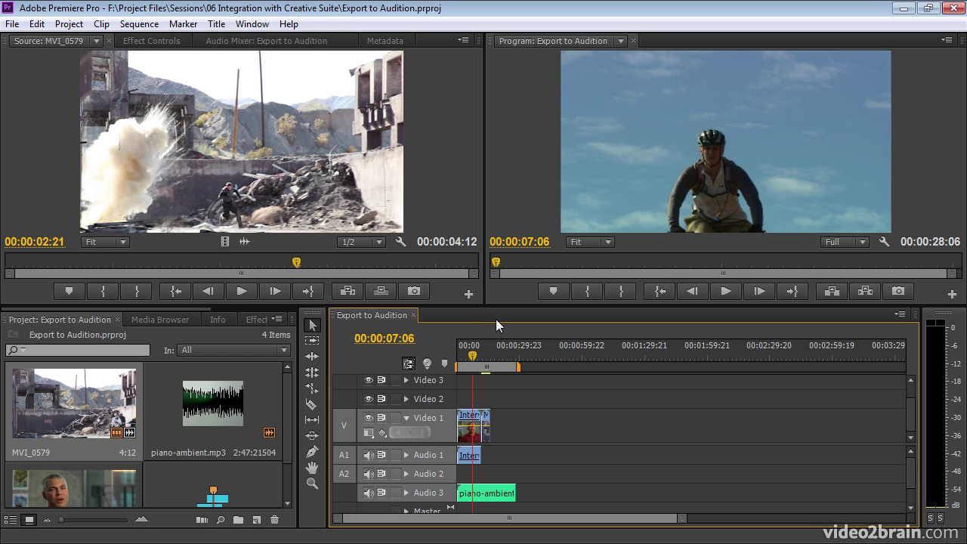
# Enlarge the Timeline panel and play the sequence from its start, stopping at 00:00:14:21
pyautogui.moveTo(507, 304); pyautogui.dragTo(507, 263)
pyautogui.moveTo(469, 316); pyautogui.dragTo(455, 317)
pyautogui.press('space')
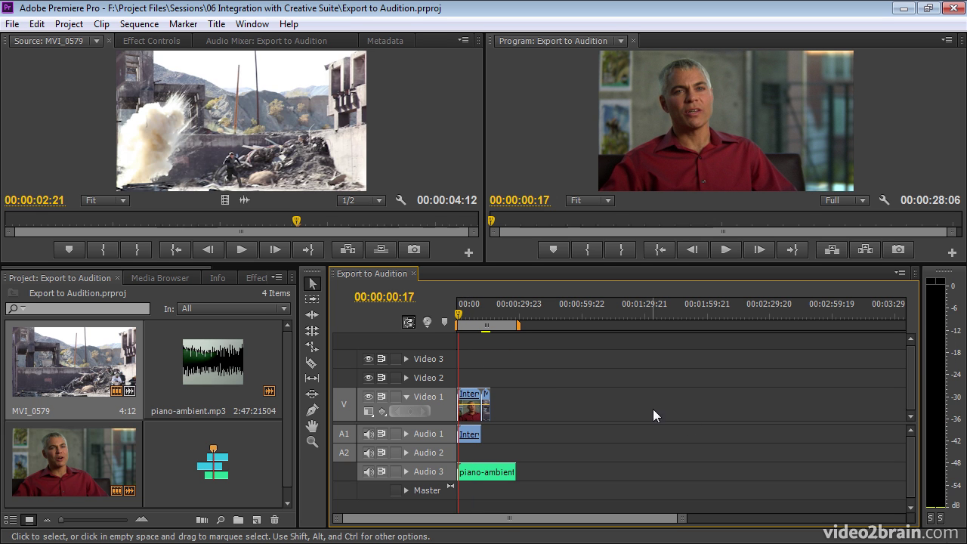
pyautogui.press('space')
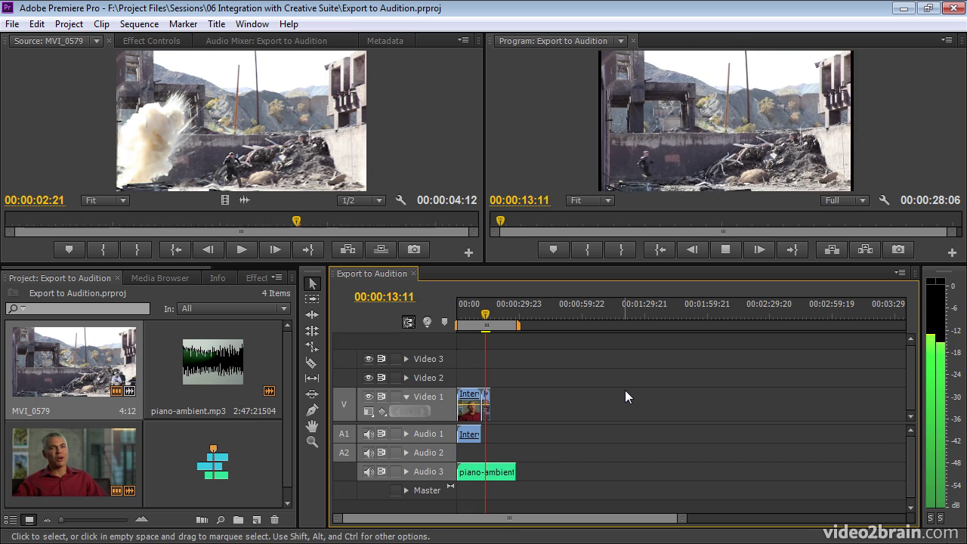
pyautogui.press('space')
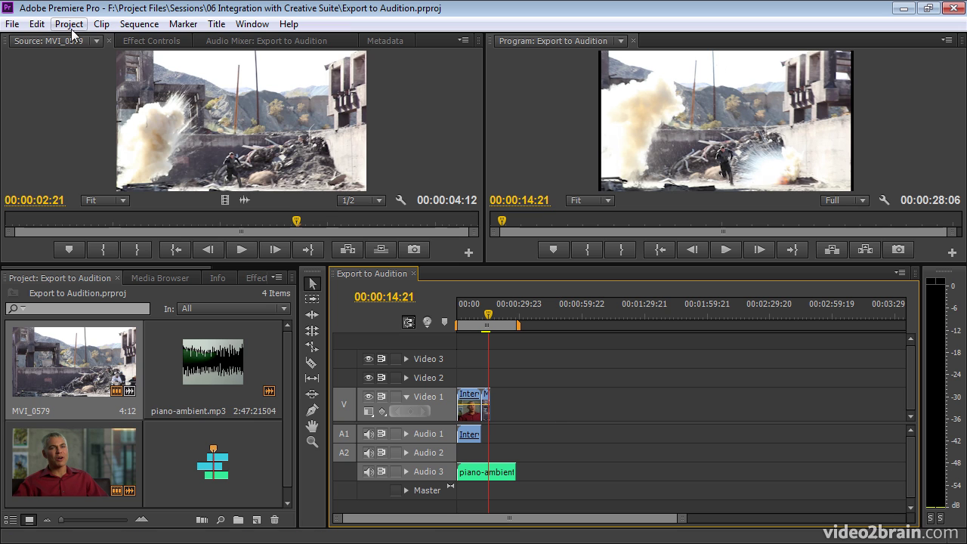
# Open Edit > Edit in Adobe Audition > Sequence for the whole sequence
pyautogui.click(36, 23)
pyautogui.moveTo(139, 341)
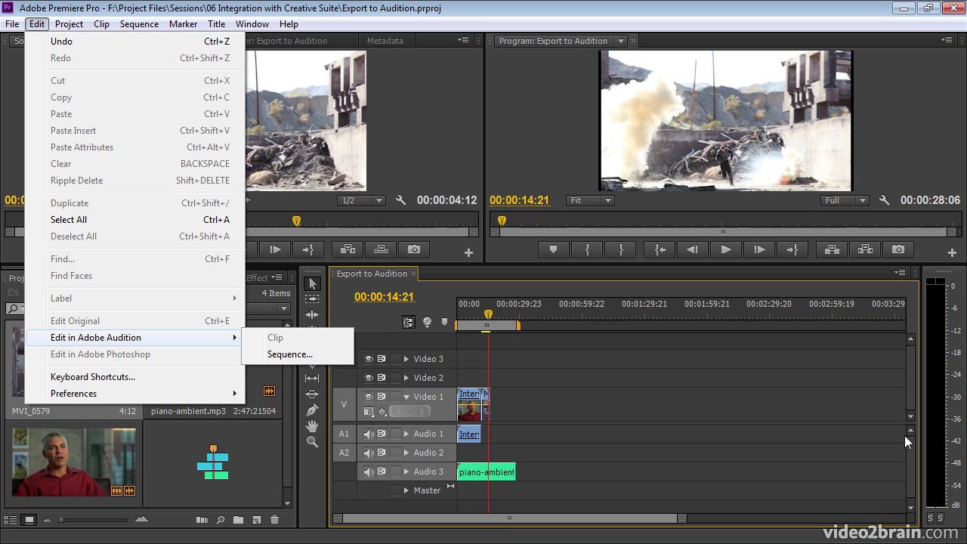
pyautogui.click(311, 355)
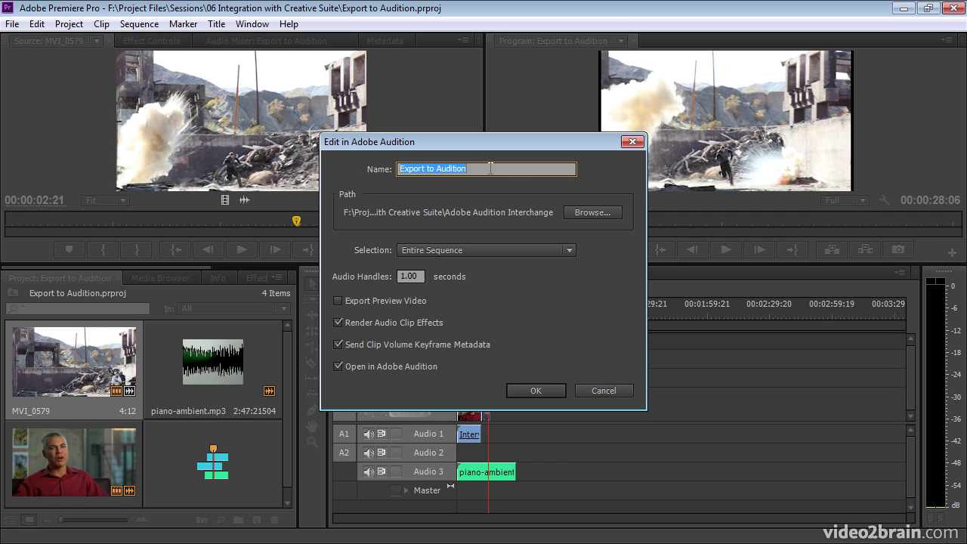
# Set the export destination to a new folder, F:\Project Files\Assets\Export to Audition
pyautogui.click(589, 215)
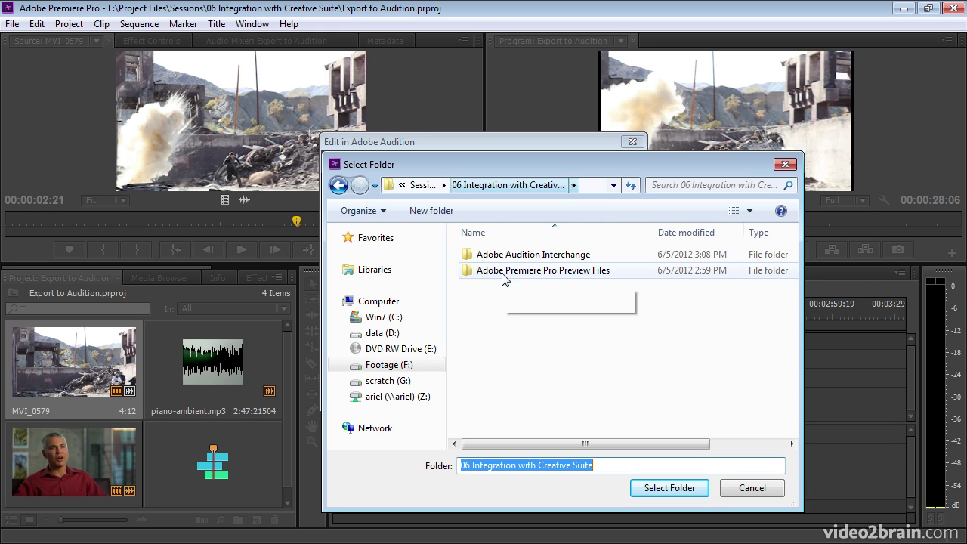
pyautogui.click(423, 185)
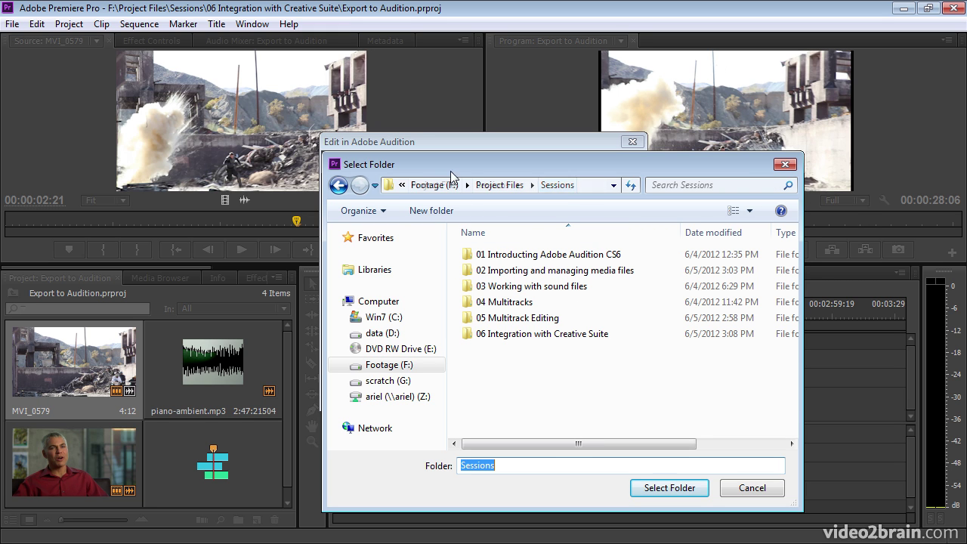
pyautogui.click(434, 185)
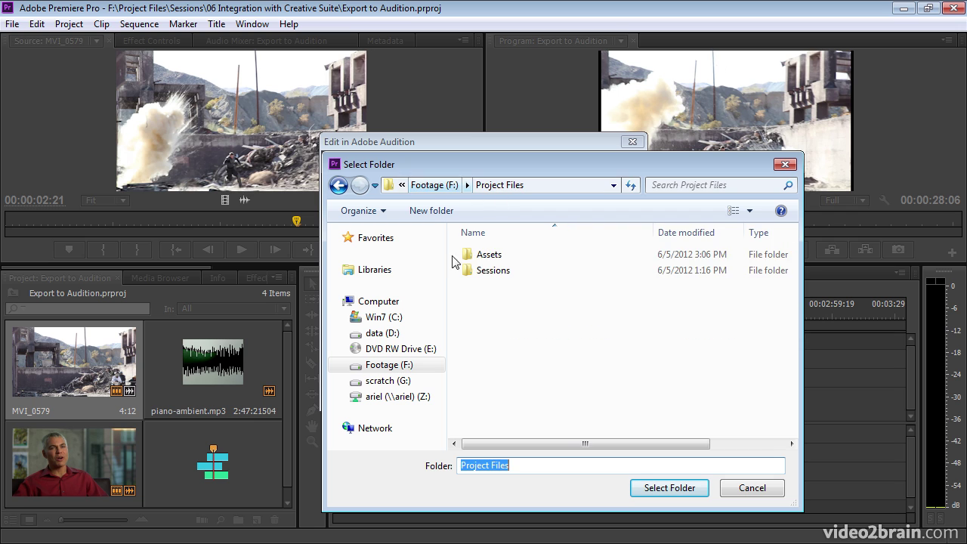
pyautogui.doubleClick(483, 253)
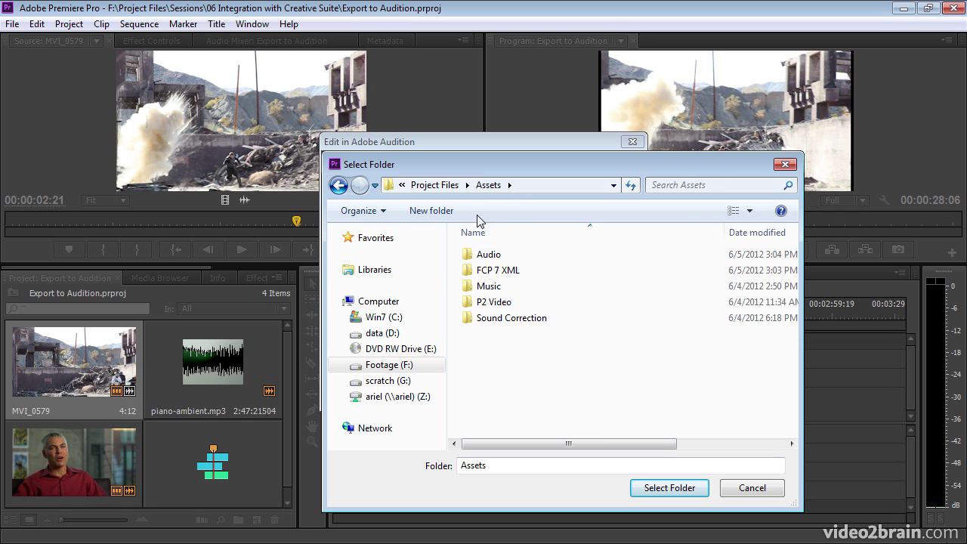
pyautogui.click(431, 210)
pyautogui.write('Export to Audition')
pyautogui.press('Return')
pyautogui.click(651, 489)
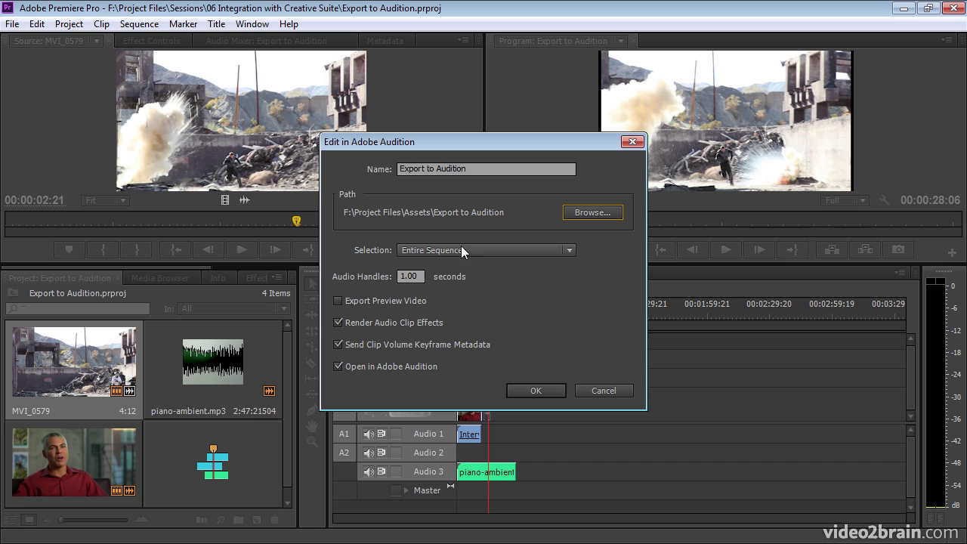
# Keep Entire Sequence as the export range and move the dialog to the lower left
pyautogui.click(498, 250)
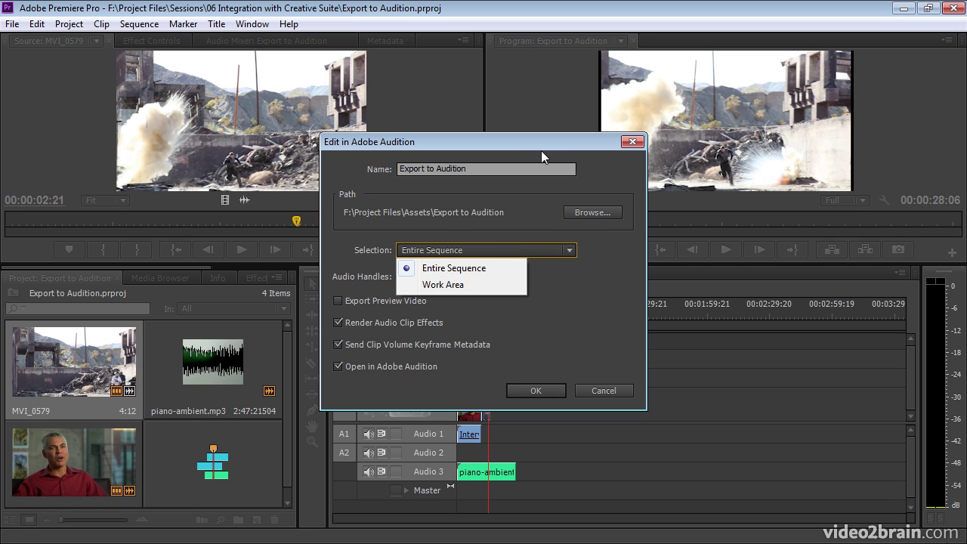
pyautogui.moveTo(538, 141); pyautogui.dragTo(273, 219)
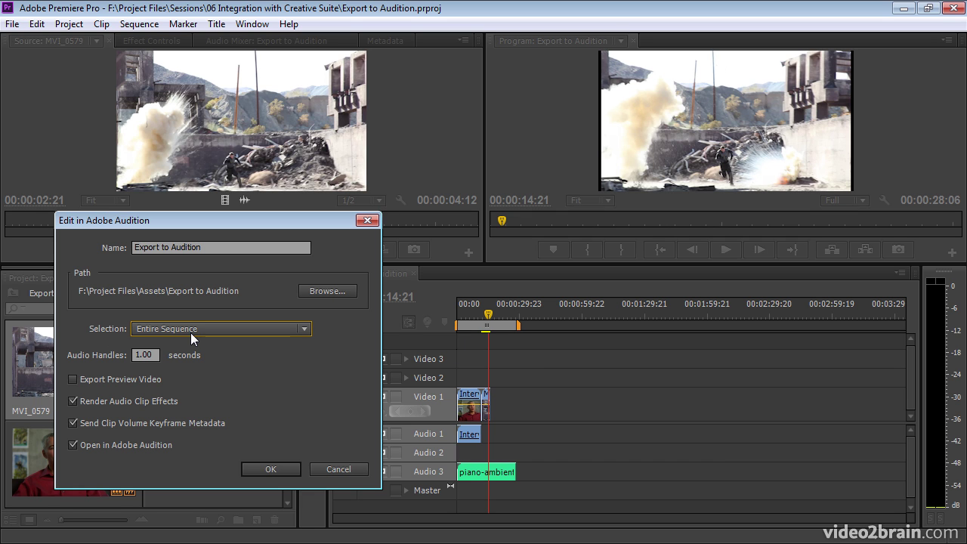
# Nudge the dialog into place and set the audio handles to 4.00 seconds
pyautogui.moveTo(242, 221); pyautogui.dragTo(268, 177)
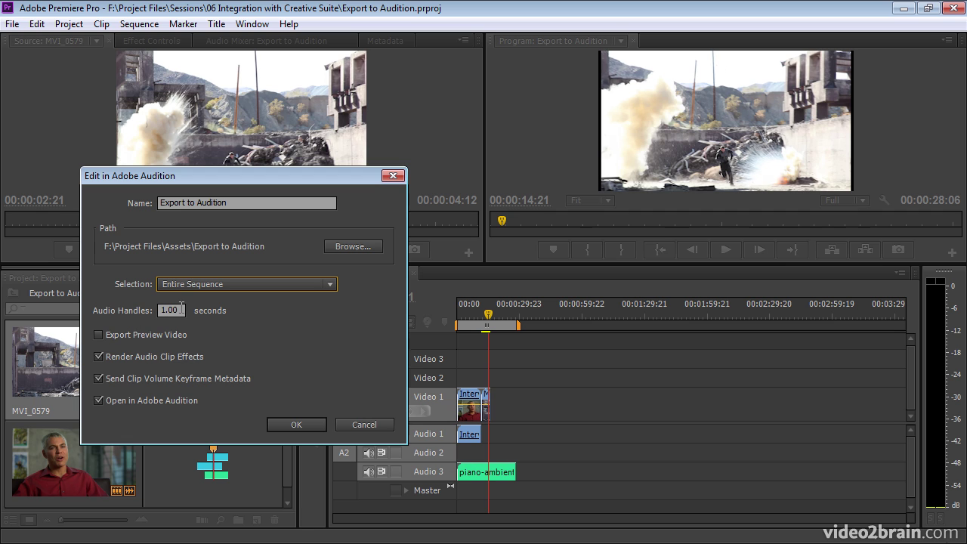
pyautogui.press('Tab')
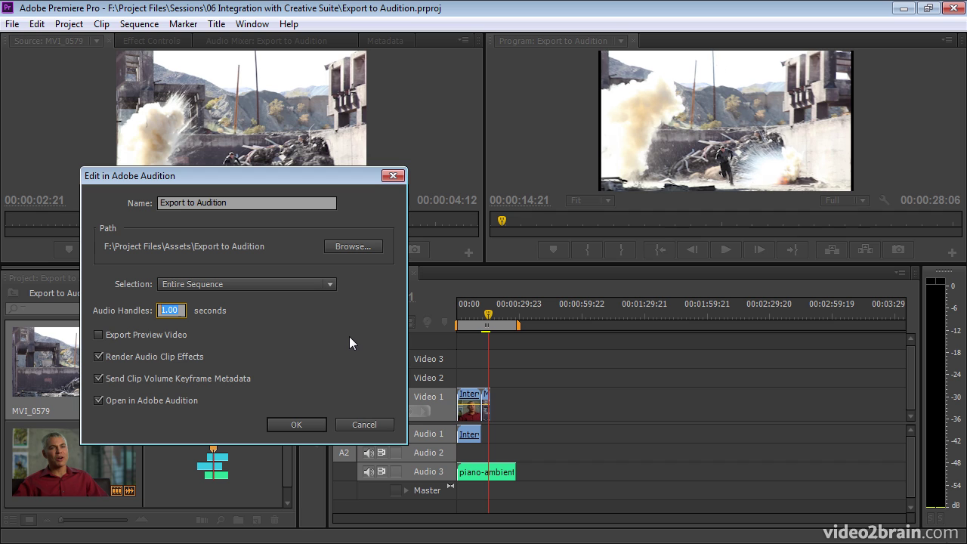
pyautogui.write('4.00')
# Tick Export Preview Video in the Edit in Adobe Audition dialog
pyautogui.click(98, 335)
# Confirm the export to Audition and shrink the multitrack's track heights to compact rows
pyautogui.click(296, 424)
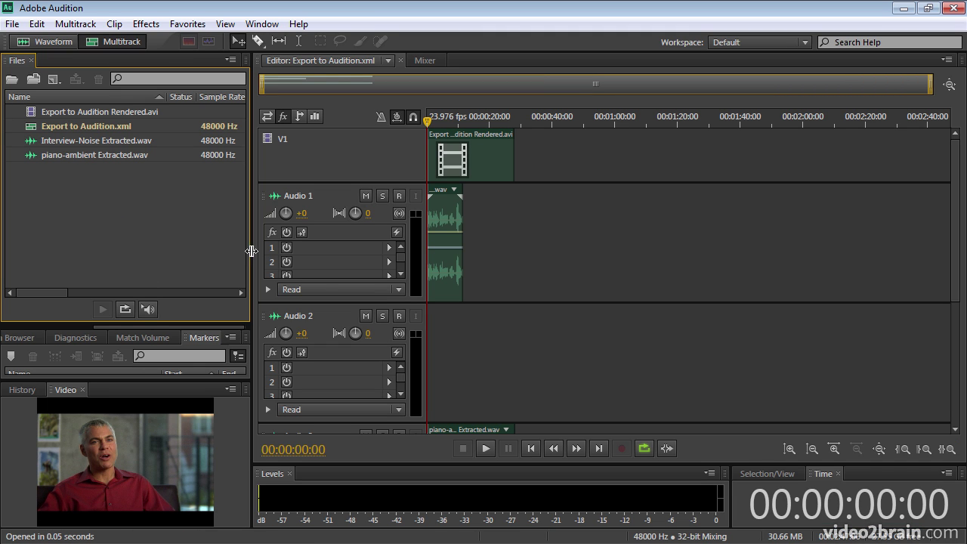
pyautogui.scroll(-6, 338, 248)
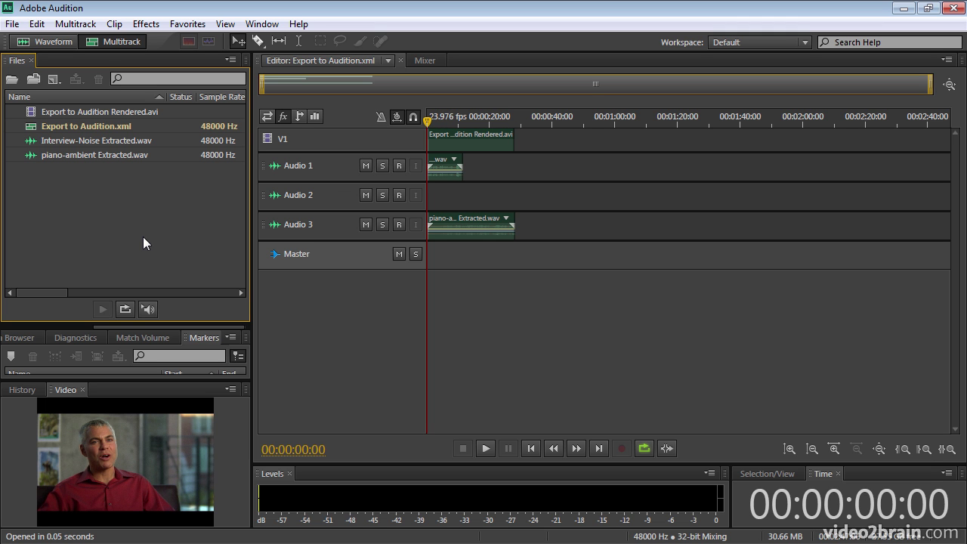
# Scrub to 00:00:14:11 and select the video, interview and piano clips and piano-ambient Extracted.wav
pyautogui.moveTo(437, 118); pyautogui.dragTo(472, 119)
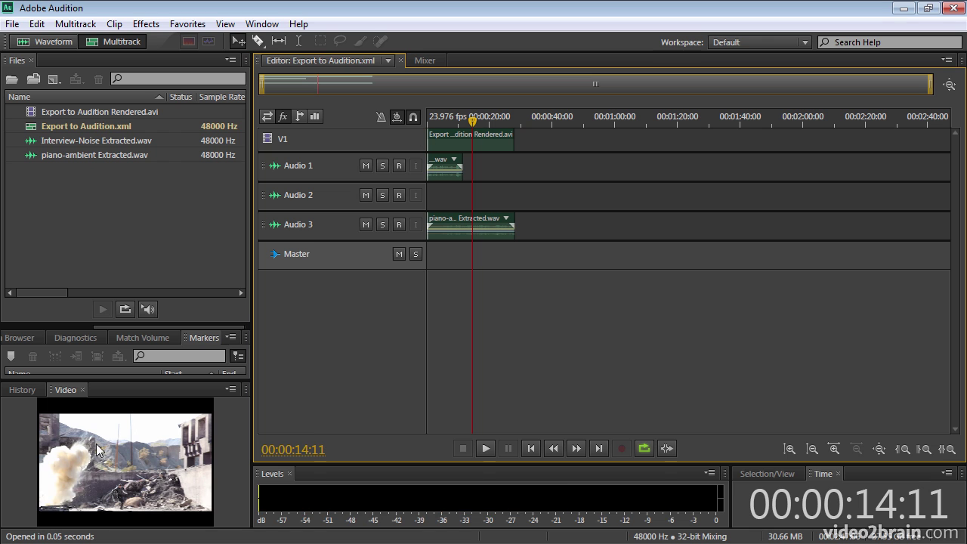
pyautogui.click(452, 145)
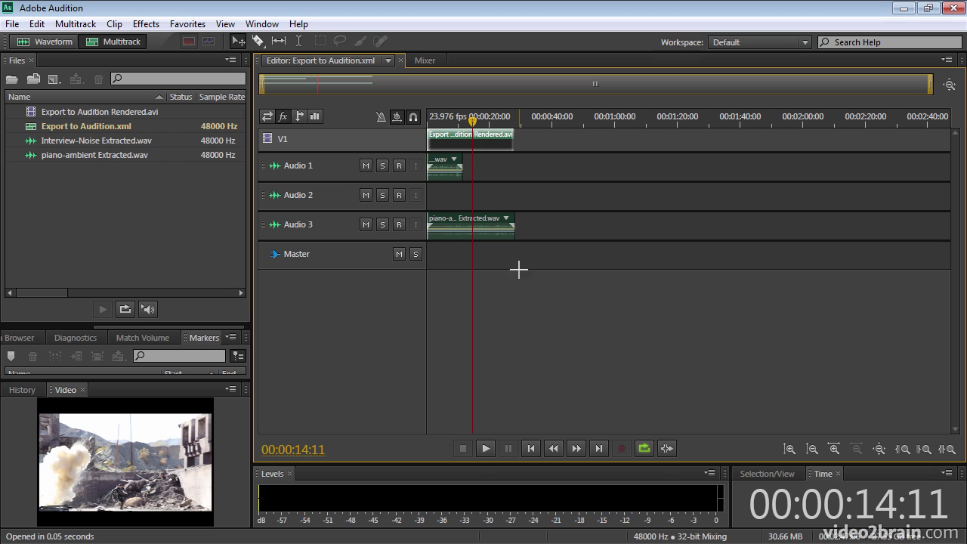
pyautogui.click(448, 172)
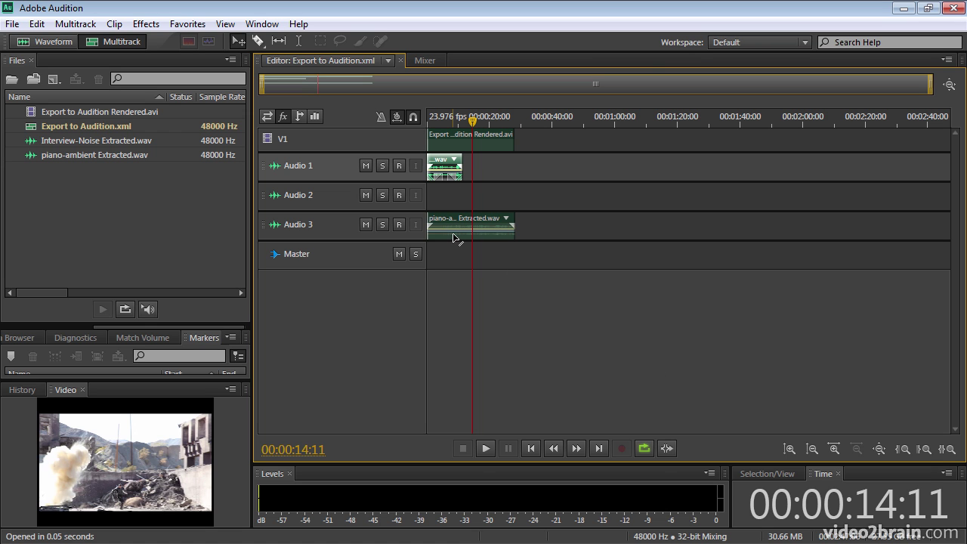
pyautogui.click(453, 234)
pyautogui.click(38, 154)
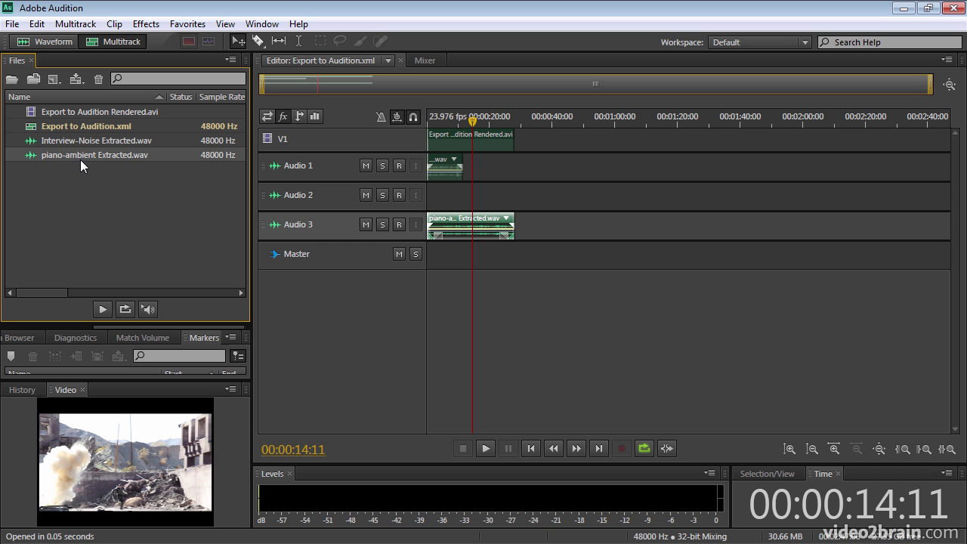
# Zoom into Premiere's timeline, then in Audition place the playhead at 00:00:06:00 and enlarge tracks
pyautogui.hotkey('alt', 'Tab')
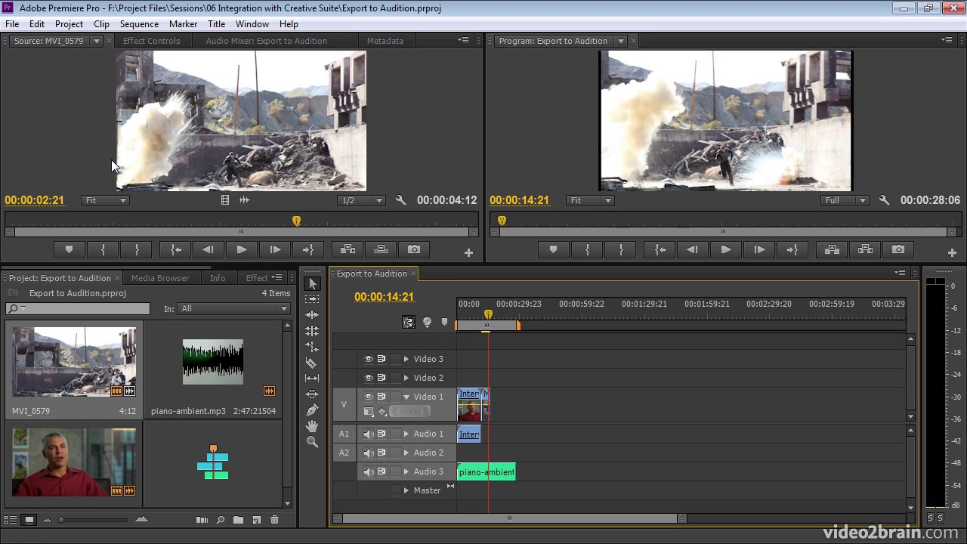
pyautogui.press('=')
pyautogui.press('=')
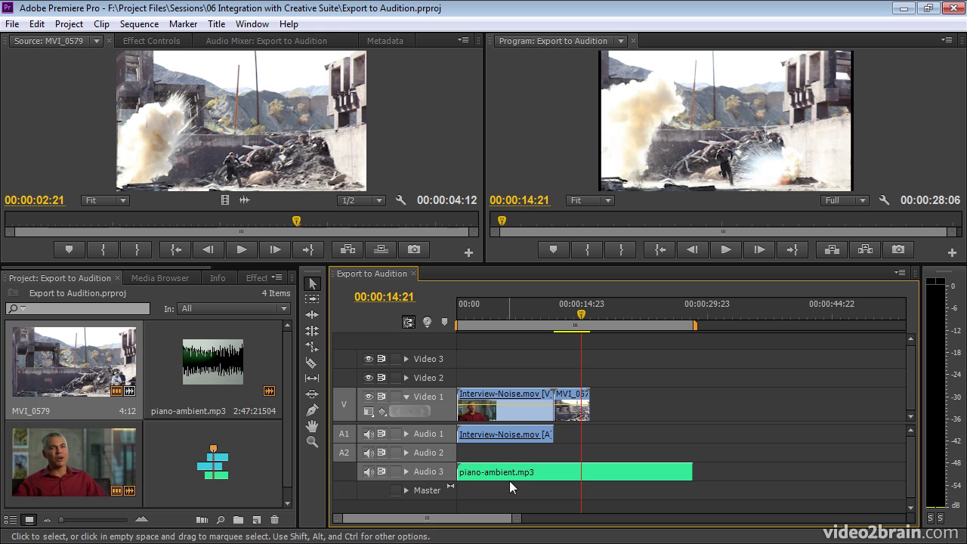
pyautogui.hotkey('alt', 'Tab')
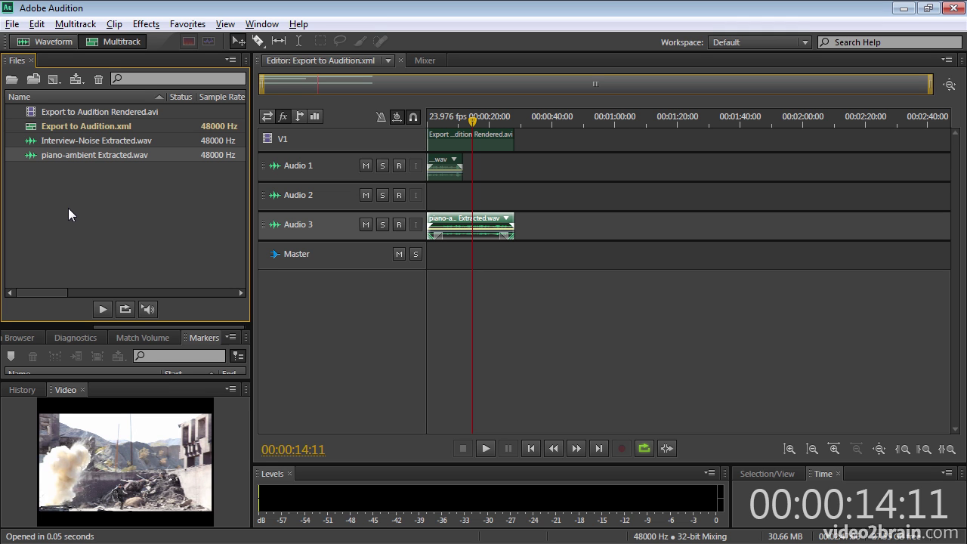
pyautogui.hotkey('alt', 'Tab')
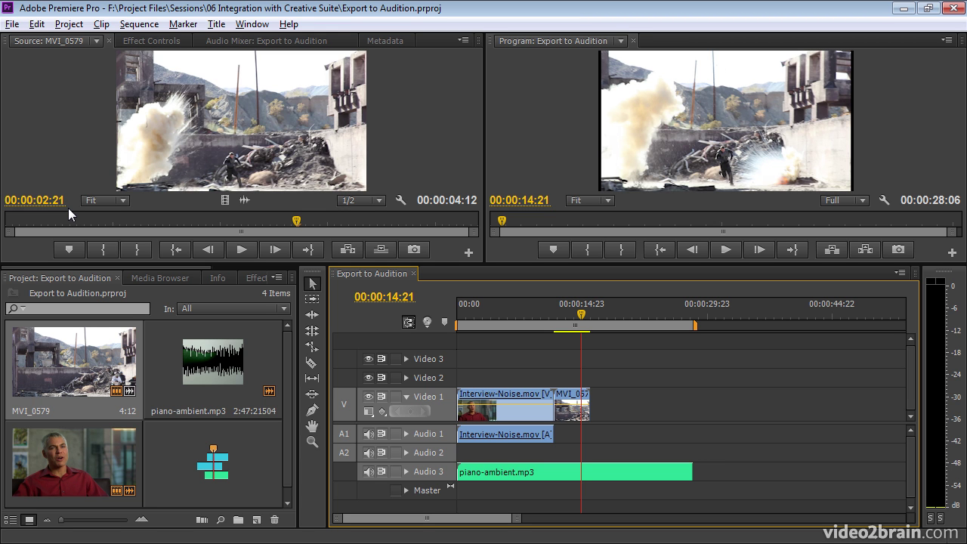
pyautogui.hotkey('alt', 'Tab')
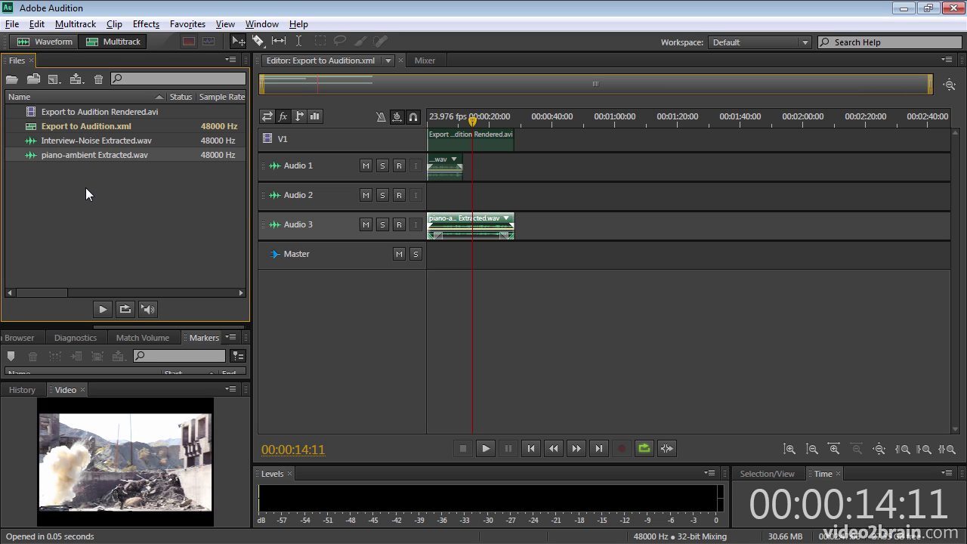
pyautogui.click(446, 119)
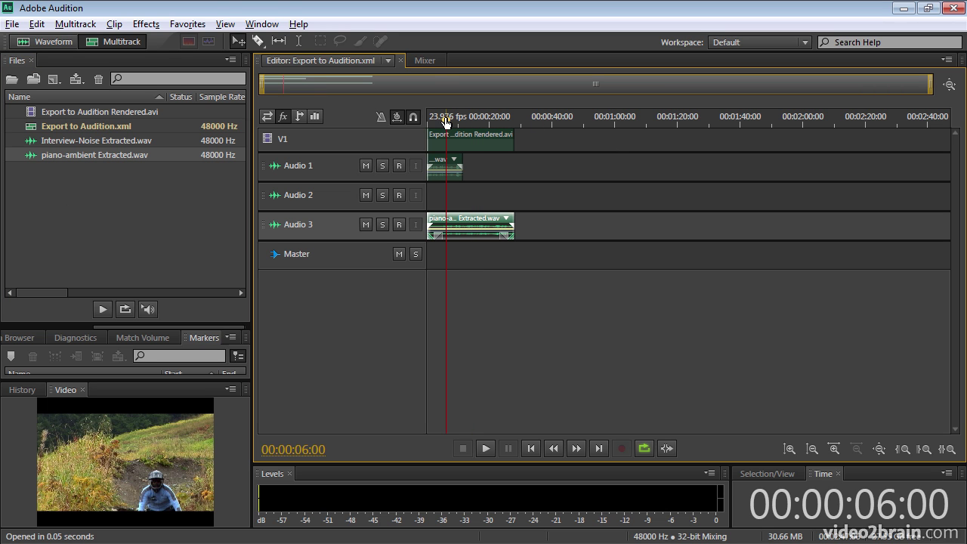
pyautogui.scroll(3, 312, 192)
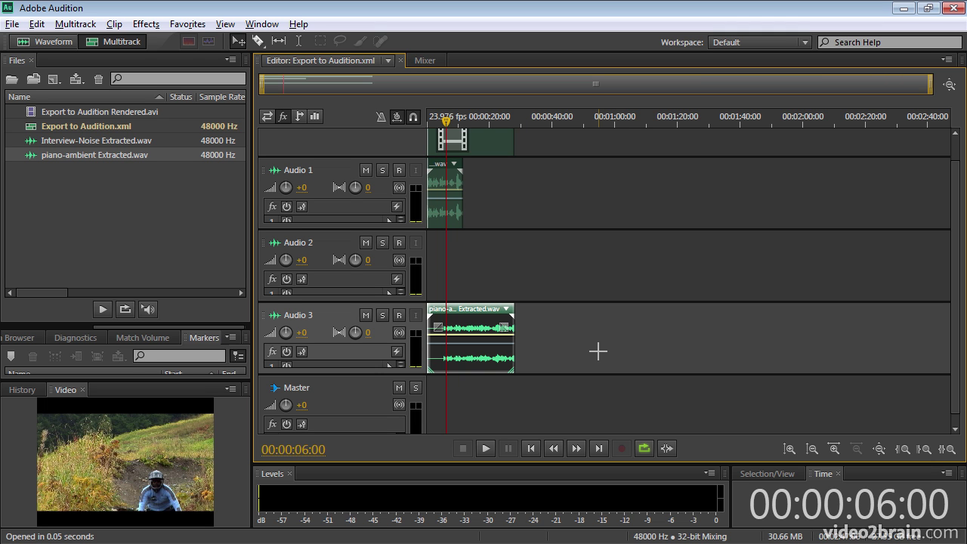
# Back in Premiere Pro, play the sequence's opening seconds, then scrub back to 00:00:01:04
pyautogui.hotkey('alt', 'Tab')
pyautogui.click(486, 310)
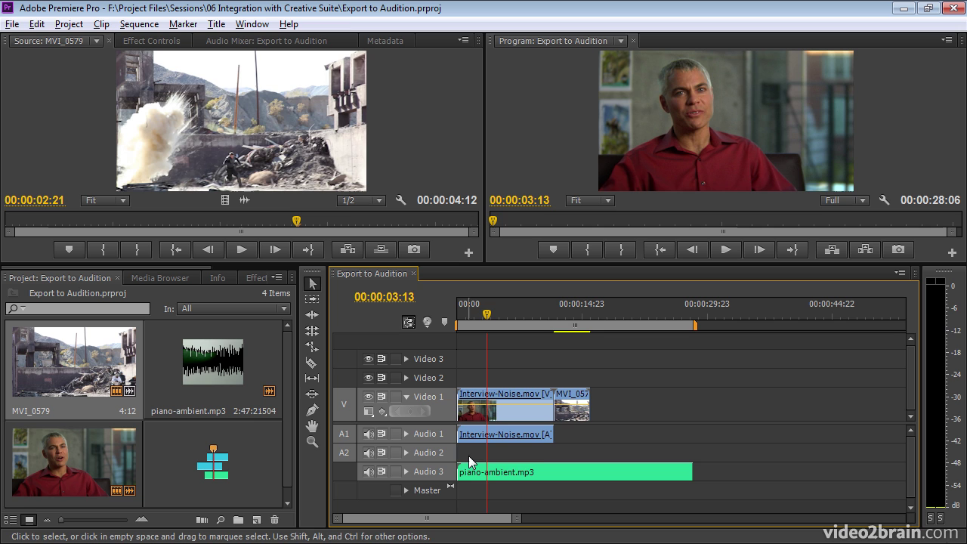
pyautogui.moveTo(467, 309); pyautogui.dragTo(465, 308)
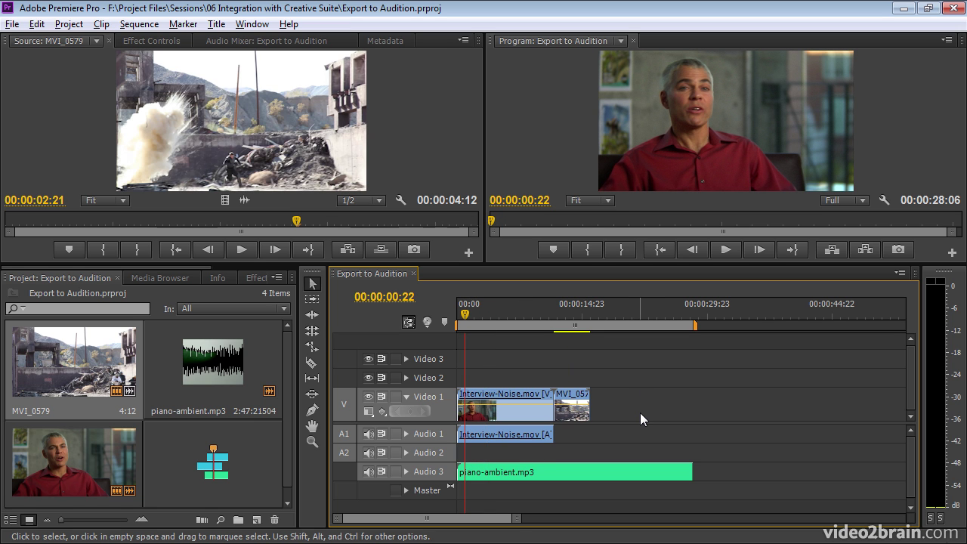
pyautogui.press('space')
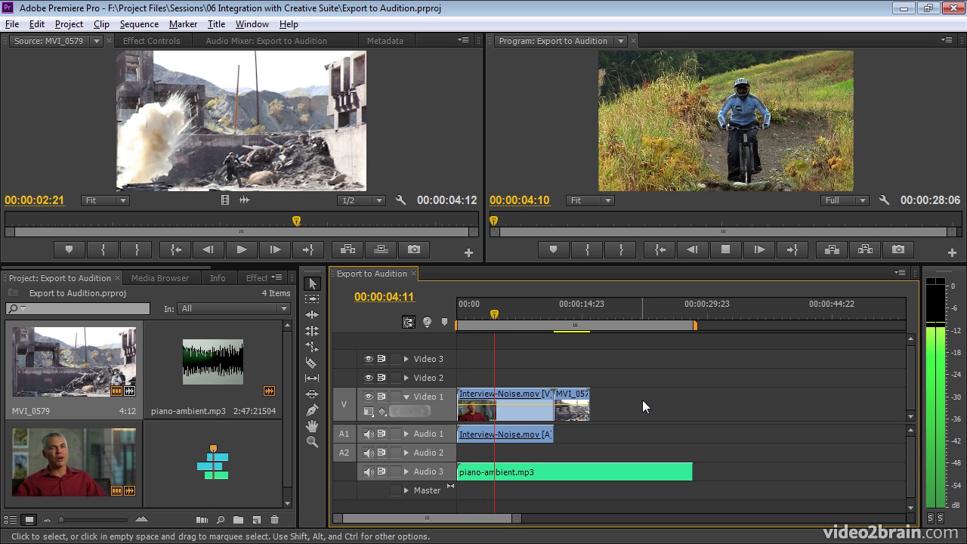
pyautogui.press('space')
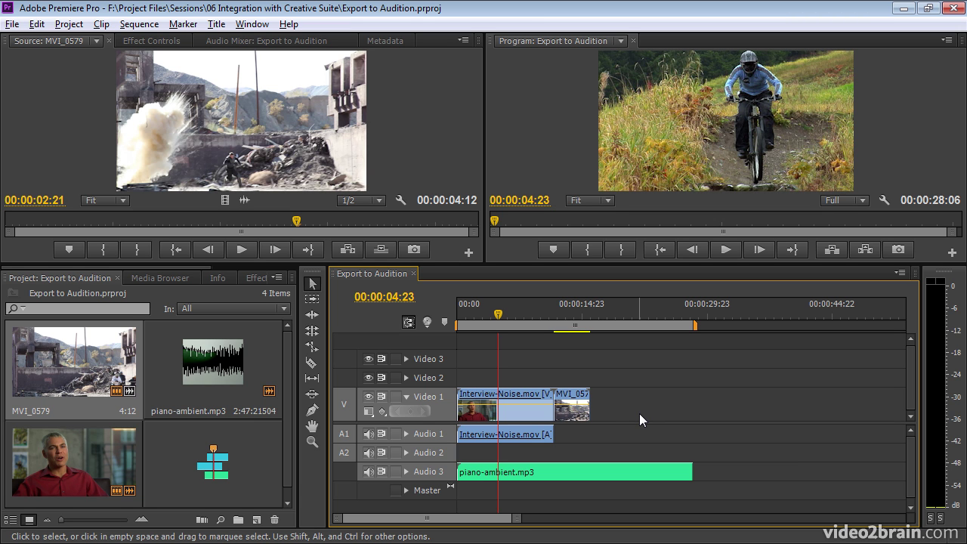
pyautogui.moveTo(481, 307); pyautogui.dragTo(467, 309)
# Send the Interview-Noise audio clip from the timeline to Adobe Audition for editing
pyautogui.rightClick(490, 435)
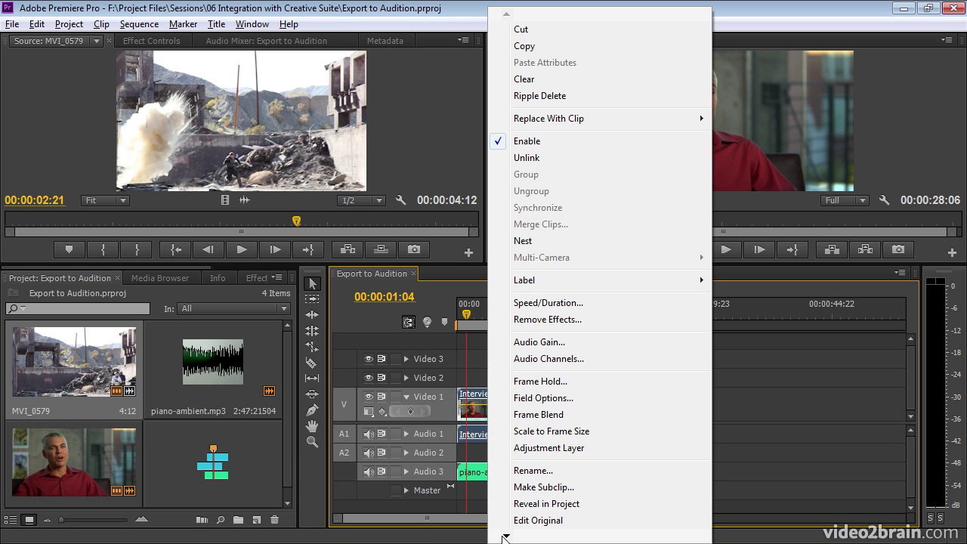
pyautogui.moveTo(506, 537)
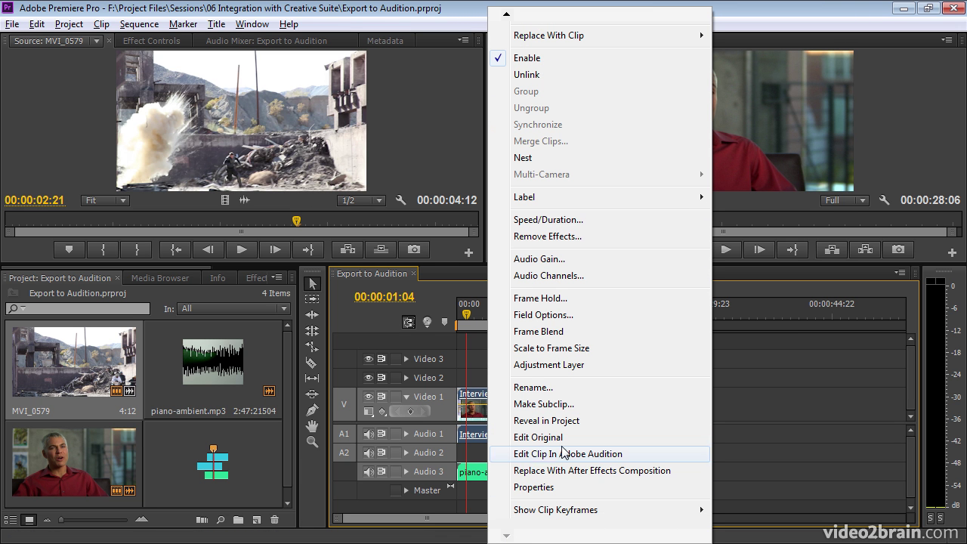
pyautogui.click(659, 457)
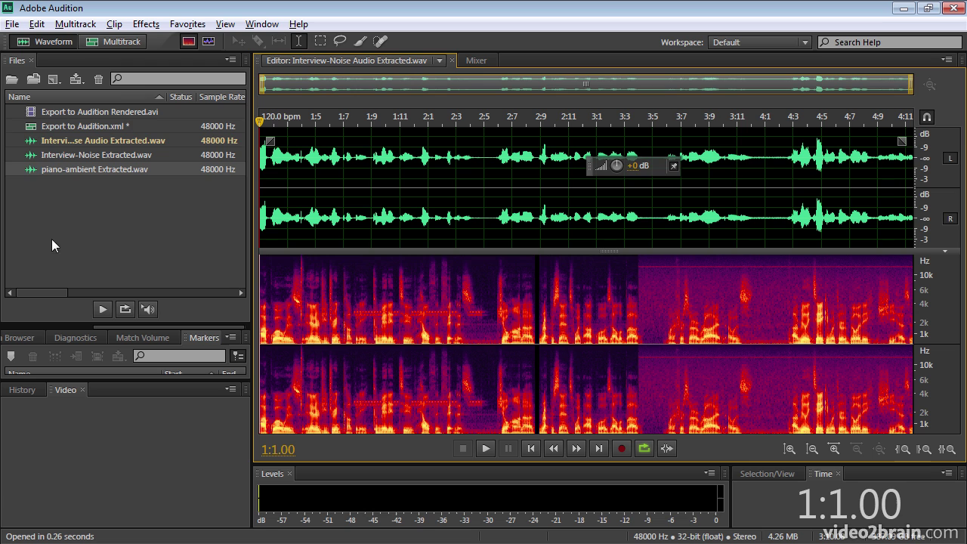
# Select Interview-Noise Audio Extracted.wav in Audition's Files panel and widen the Name column to show its full name
pyautogui.click(31, 142)
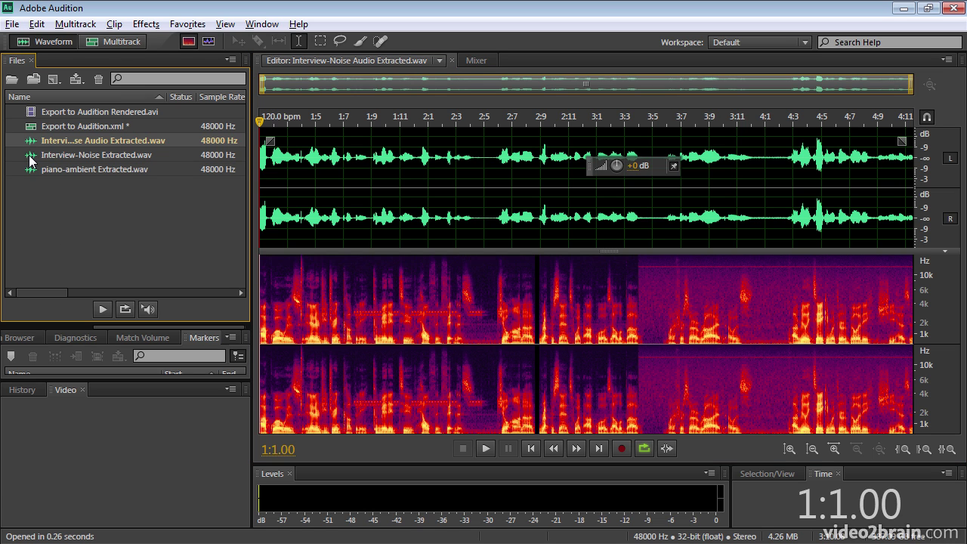
pyautogui.click(29, 156)
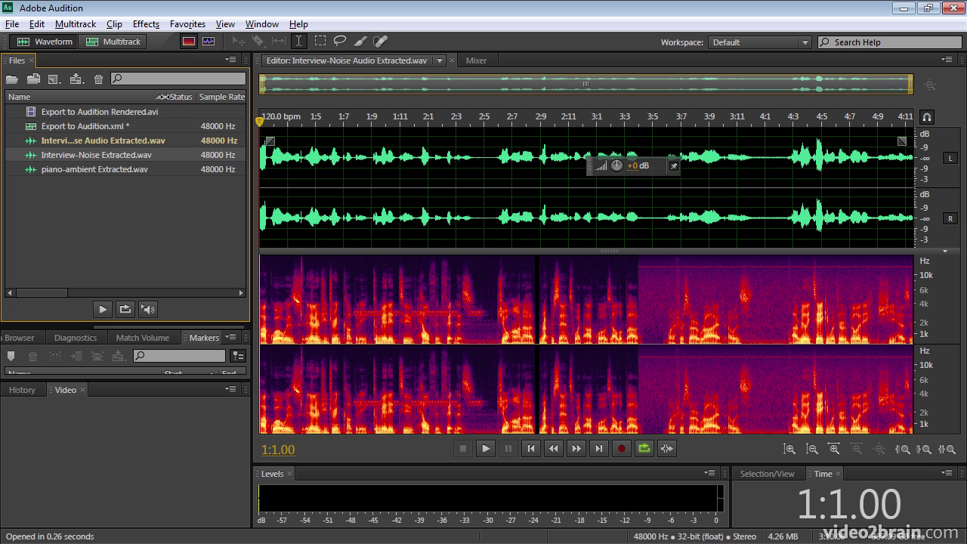
pyautogui.moveTo(167, 96); pyautogui.dragTo(217, 98)
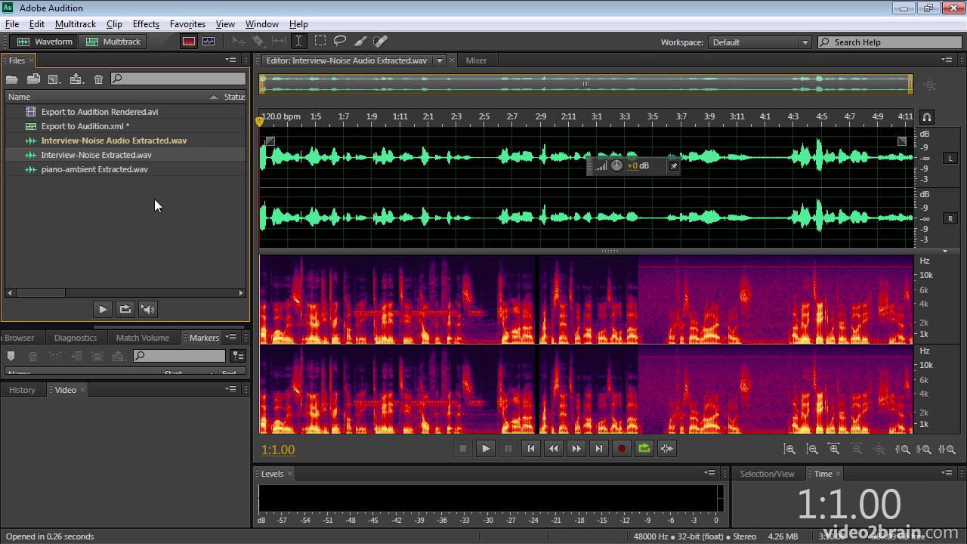
pyautogui.hotkey('alt', 'Tab')
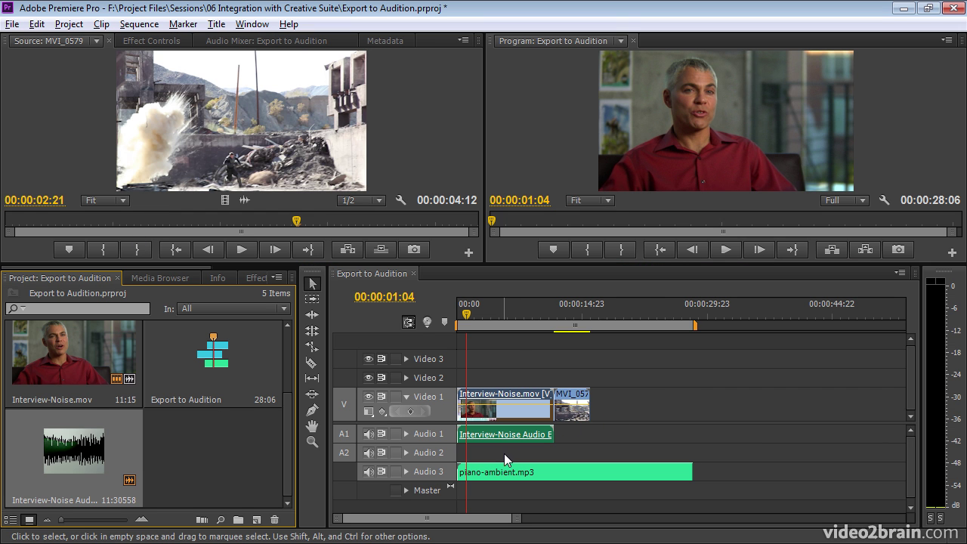
pyautogui.press('\\')
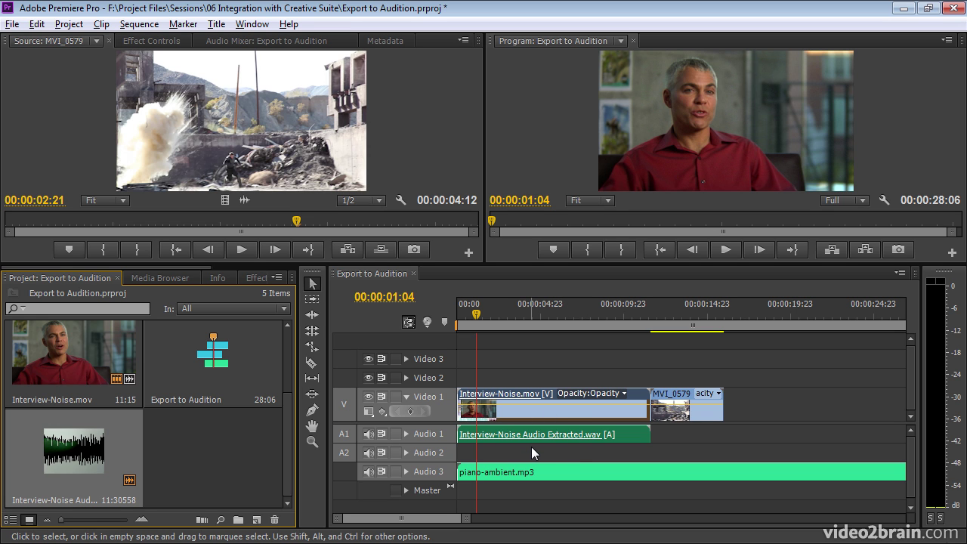
pyautogui.hotkey('alt', 'Tab')
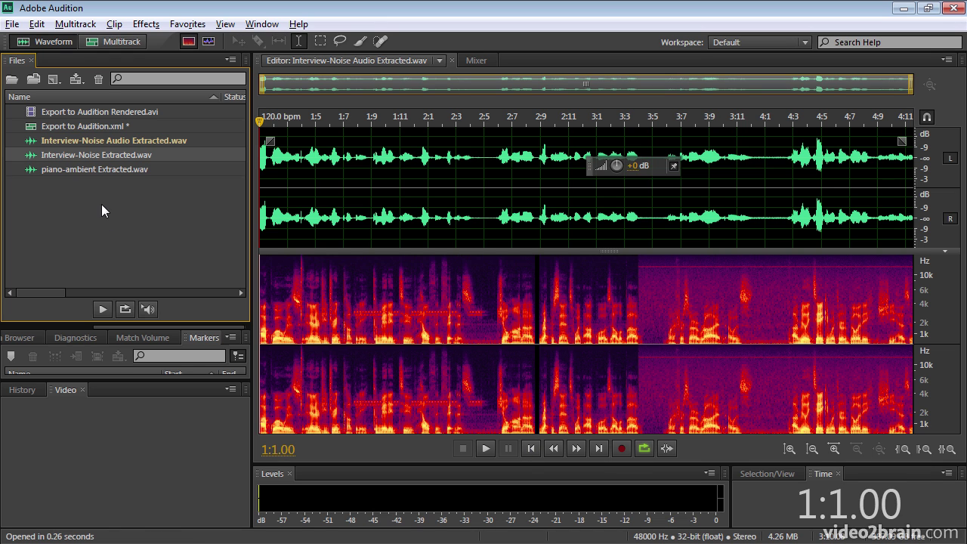
# Marquee-select and delete the horizontal noise band in both channels, save the file, and return to Premiere
pyautogui.click(315, 42)
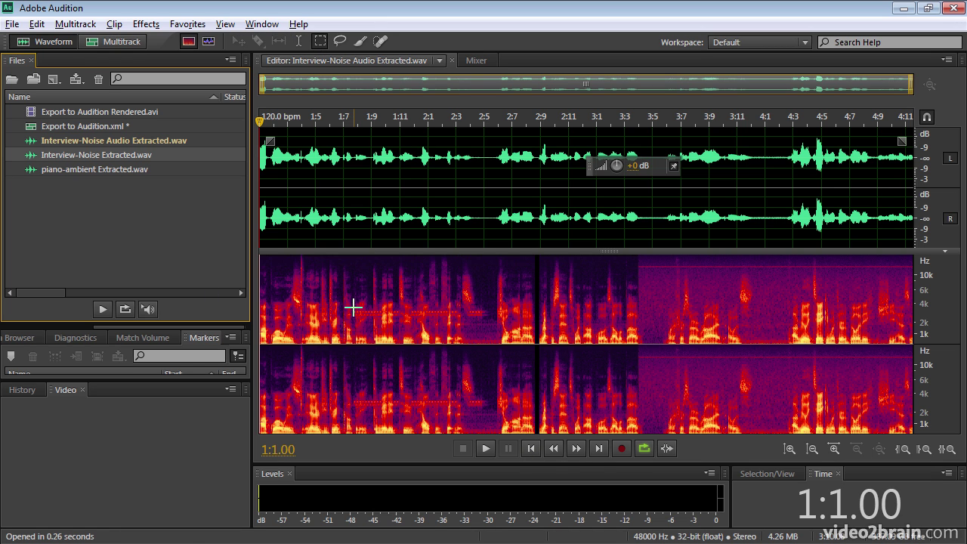
pyautogui.moveTo(354, 306); pyautogui.dragTo(490, 318)
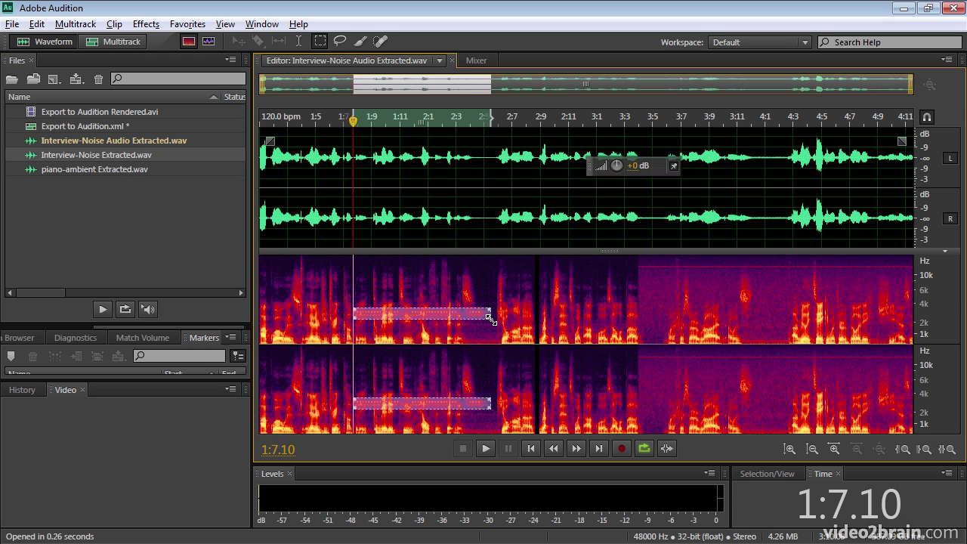
pyautogui.press('Delete')
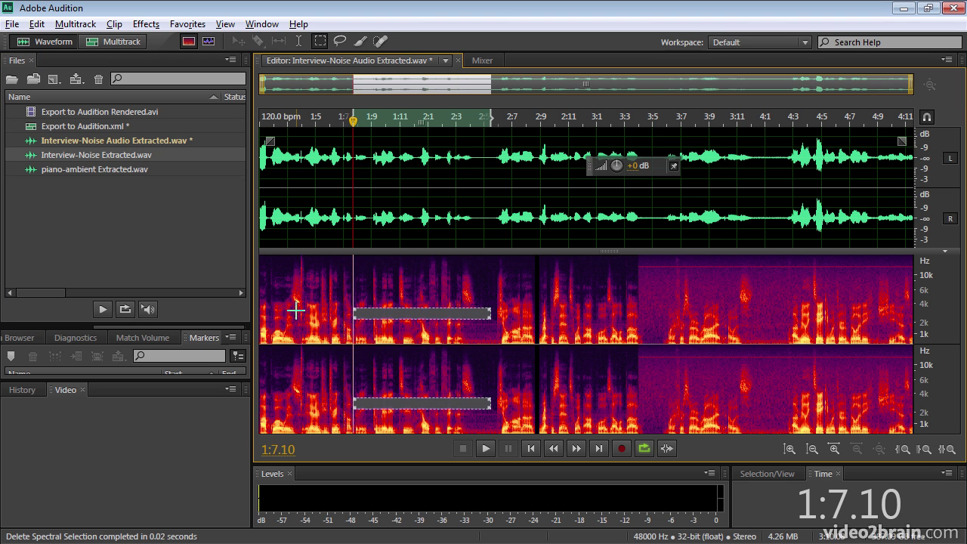
pyautogui.hotkey('ctrl', 's')
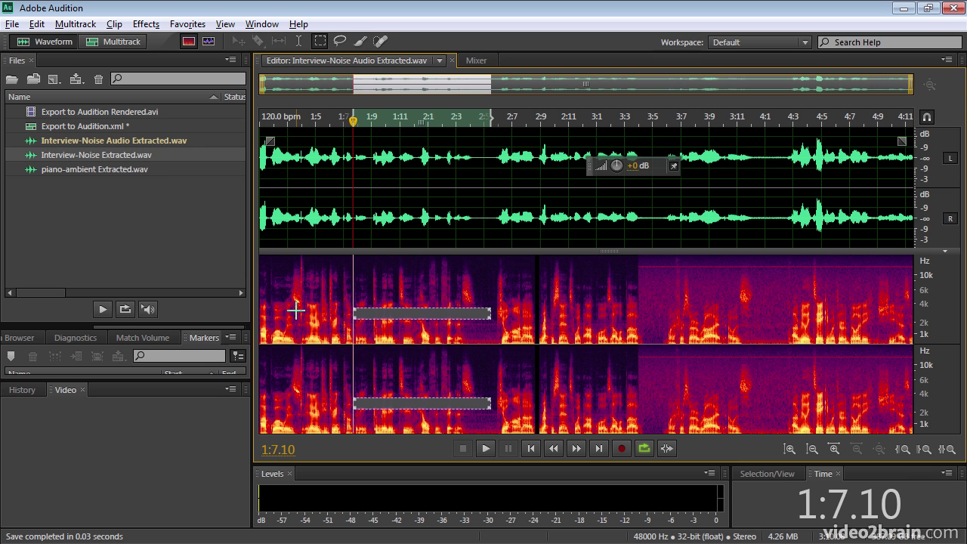
pyautogui.hotkey('alt', 'Tab')
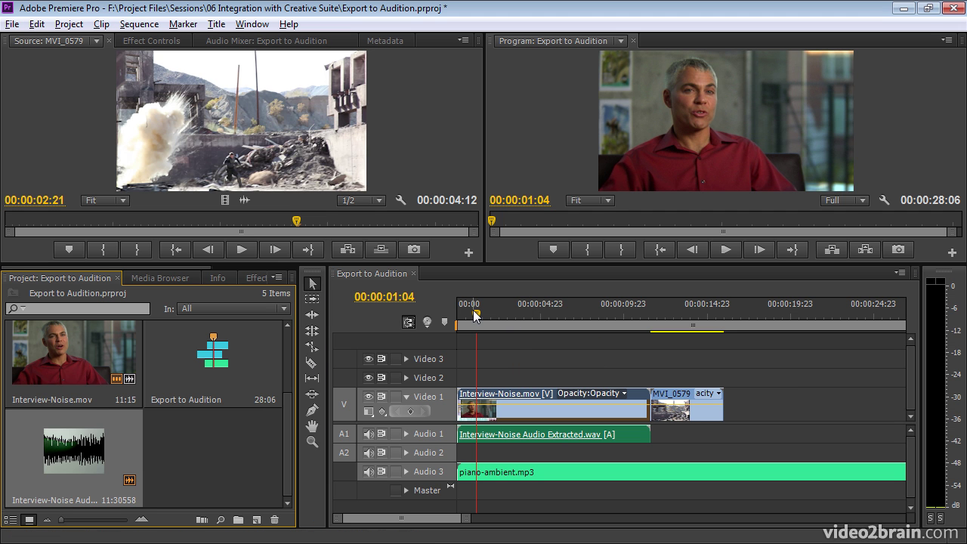
# Play the sequence from the start of the interview to hear the repaired audio
pyautogui.click(467, 312)
pyautogui.press('space')
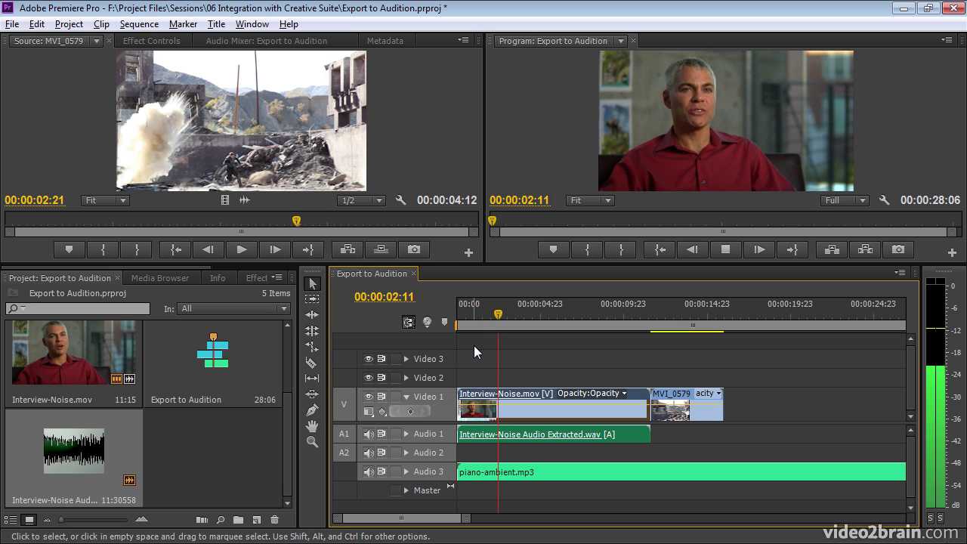
pyautogui.press('space')
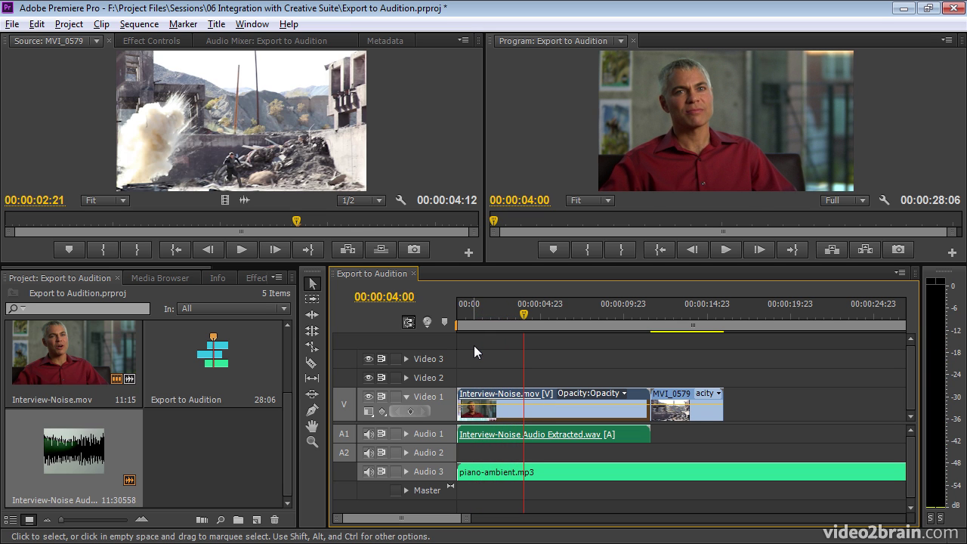
# Undo the audio replacement so Audio 1 reverts to Interview-Noise.mov, then deselect the extracted file in Audition
pyautogui.hotkey('ctrl', 'z')
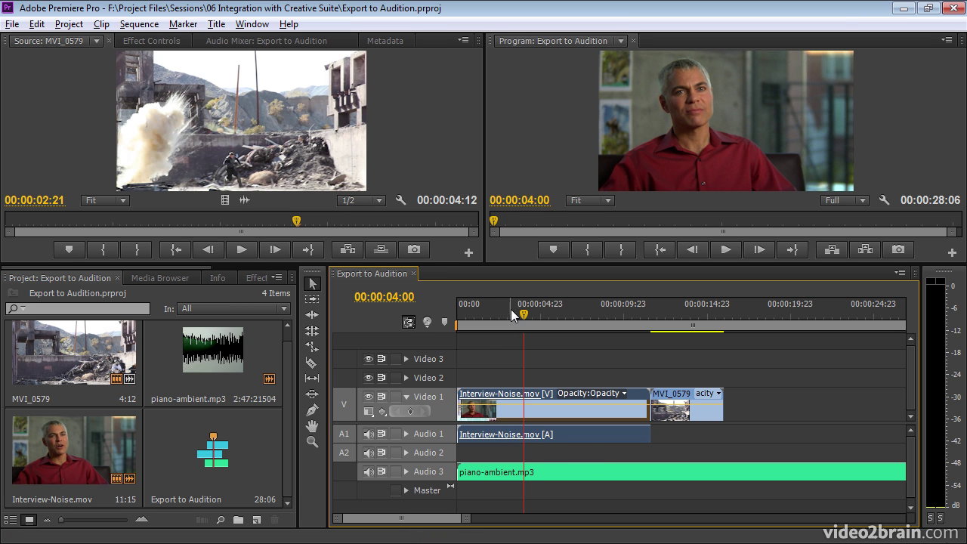
pyautogui.click(478, 307)
pyautogui.hotkey('alt', 'Tab')
pyautogui.click(84, 213)
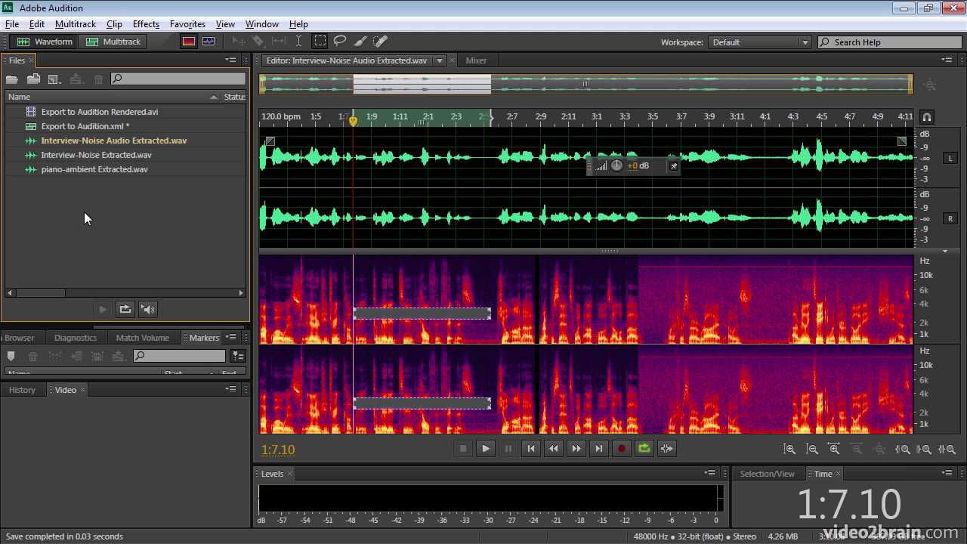